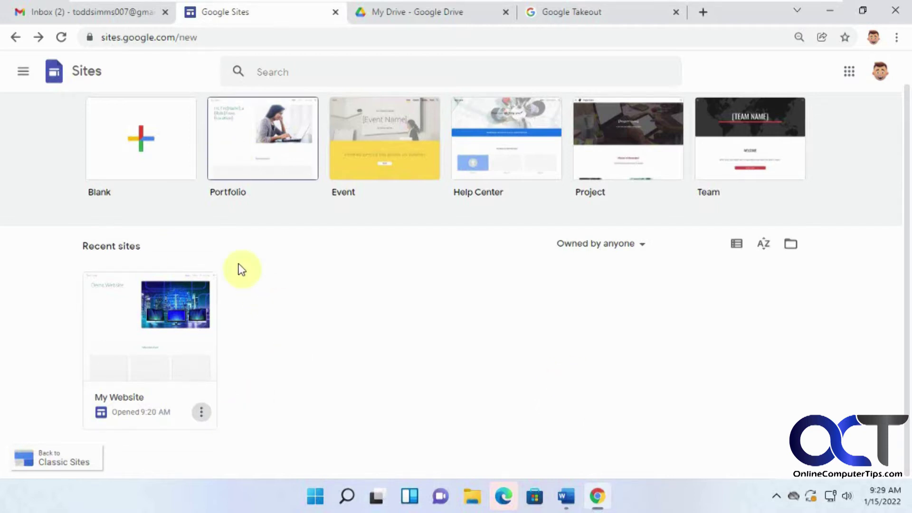
Open and dismiss the My Website site's options, then return to My Drive.
left_click(201, 412)
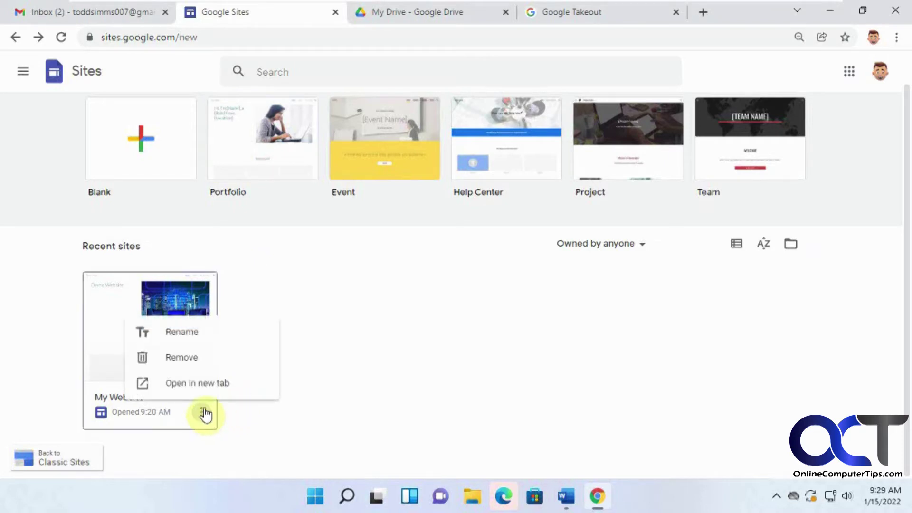
left_click(405, 326)
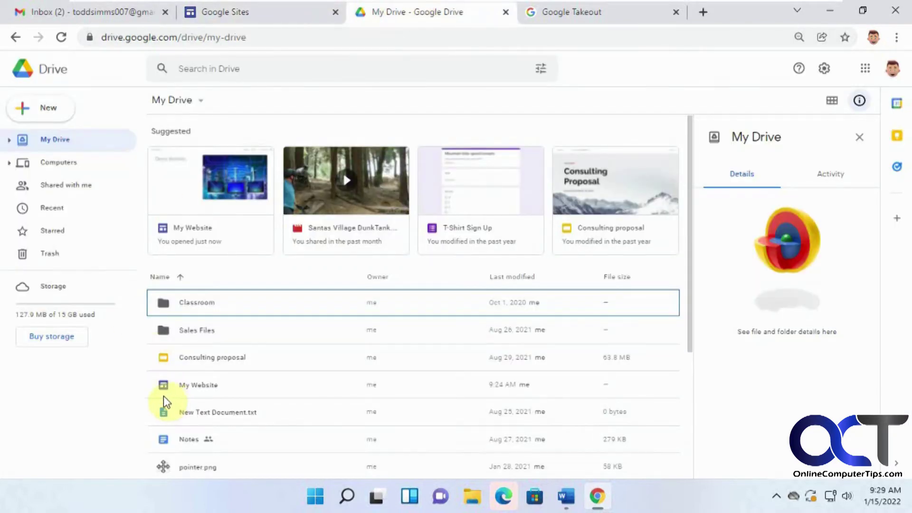
left_click(237, 12)
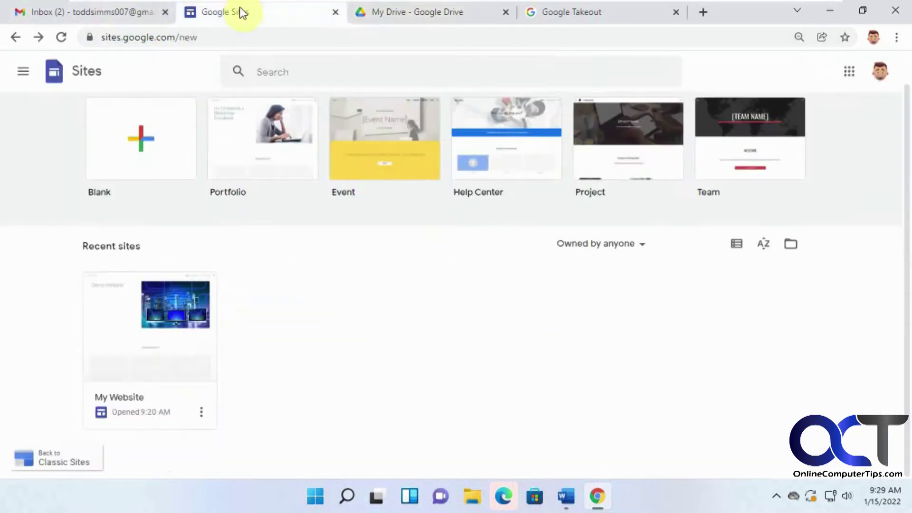
left_click(431, 11)
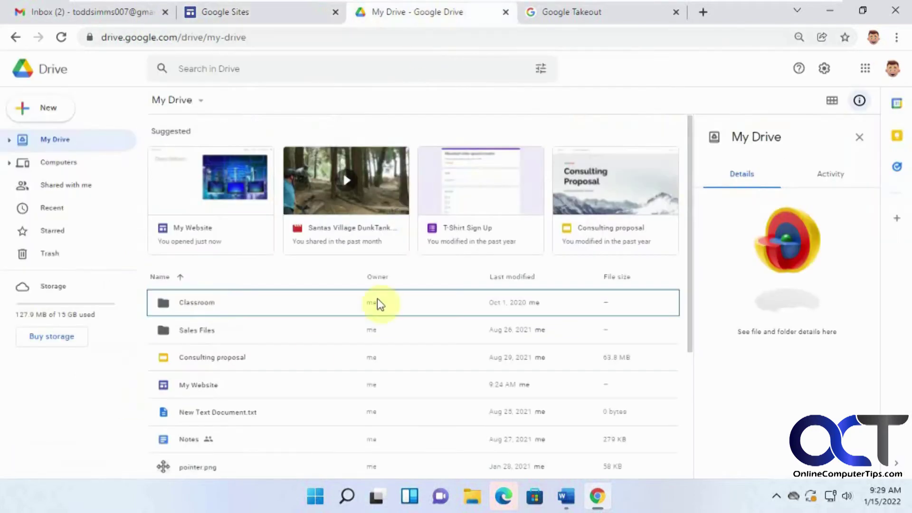
Select the My Website file and show its file location in My Drive.
left_click(300, 384)
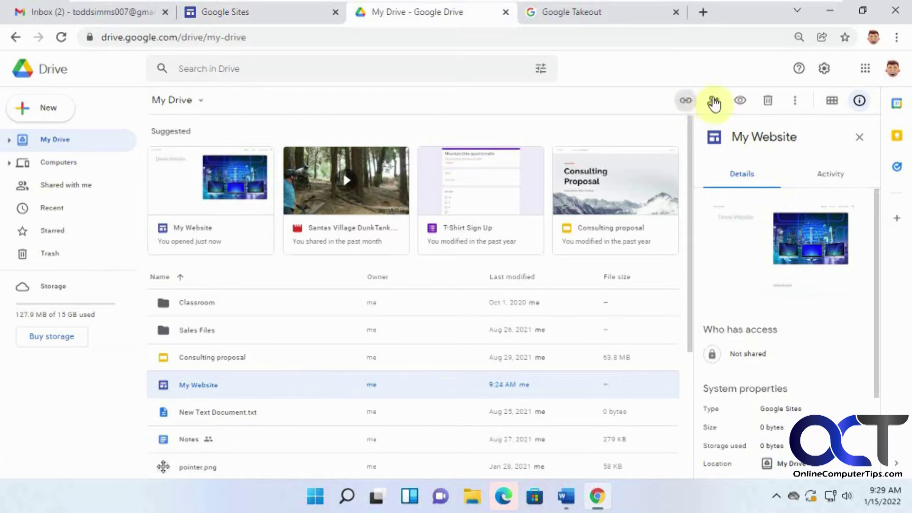
left_click(798, 102)
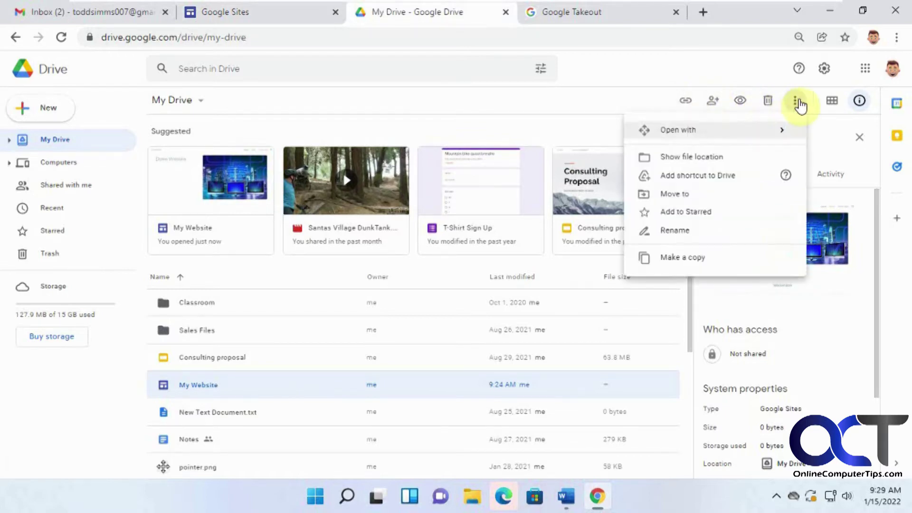
left_click(717, 161)
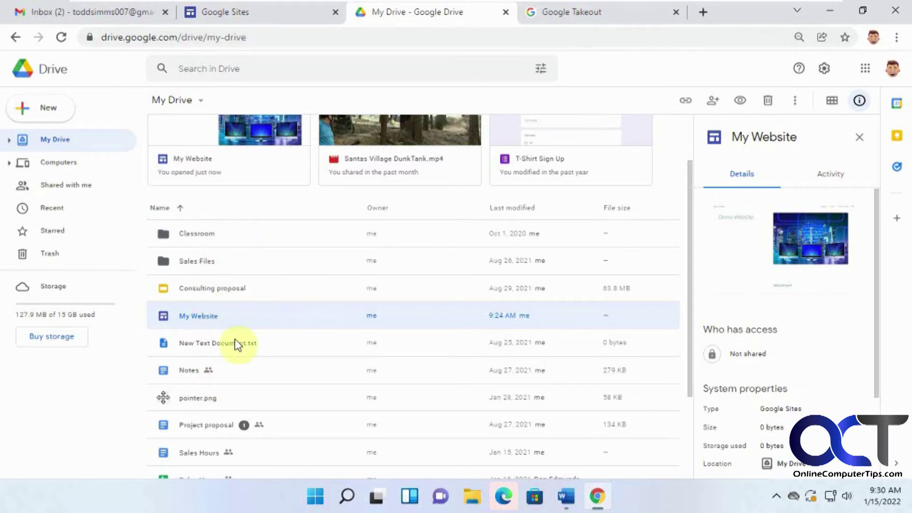
right_click(46, 147)
Create a folder named 'Website backup' in My Drive.
left_click(91, 162)
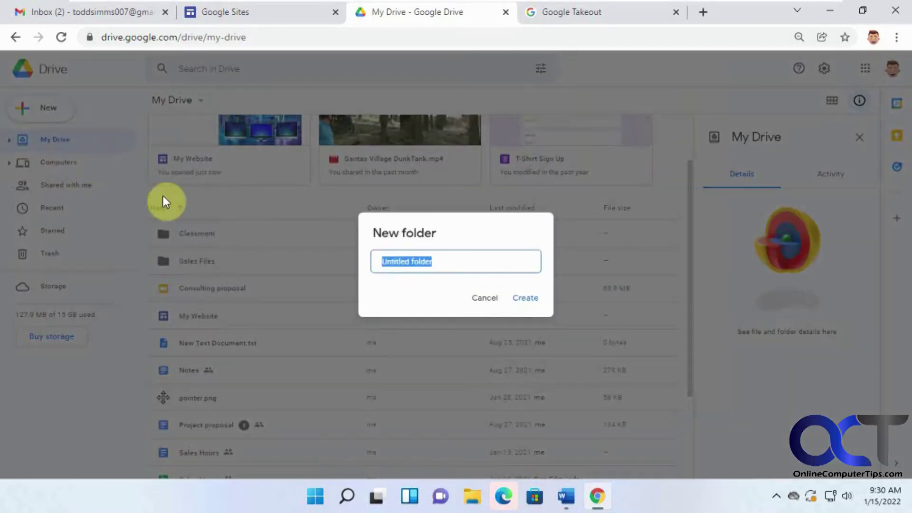
type("Websit")
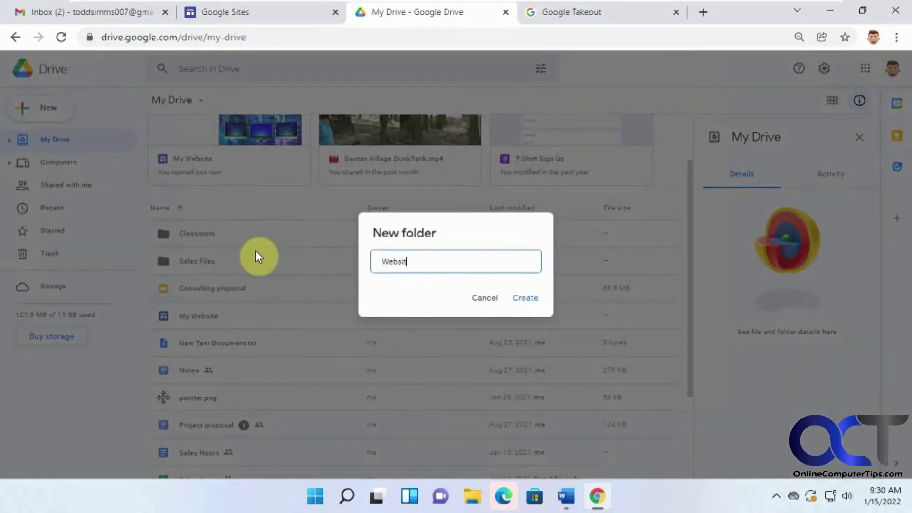
type("e backup")
left_click(526, 299)
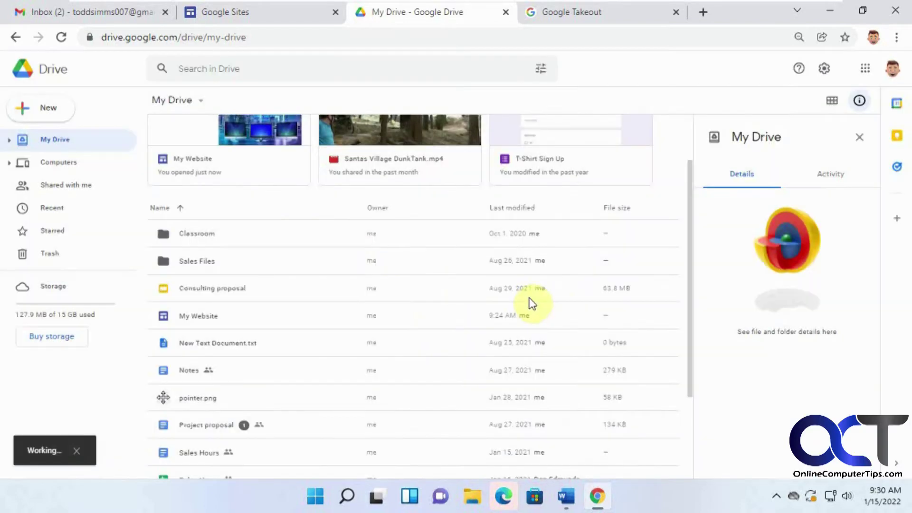
Make a copy of the My Website site file.
scroll(237, 322, "down", 2)
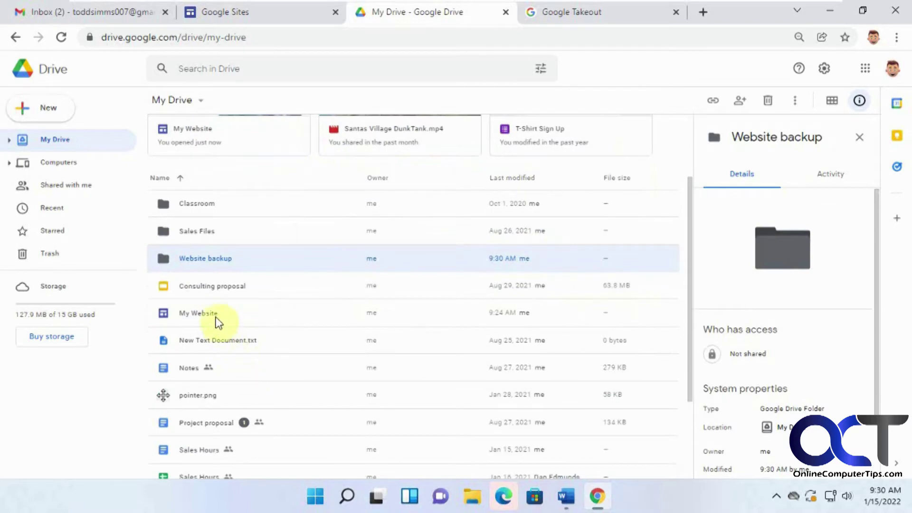
right_click(212, 311)
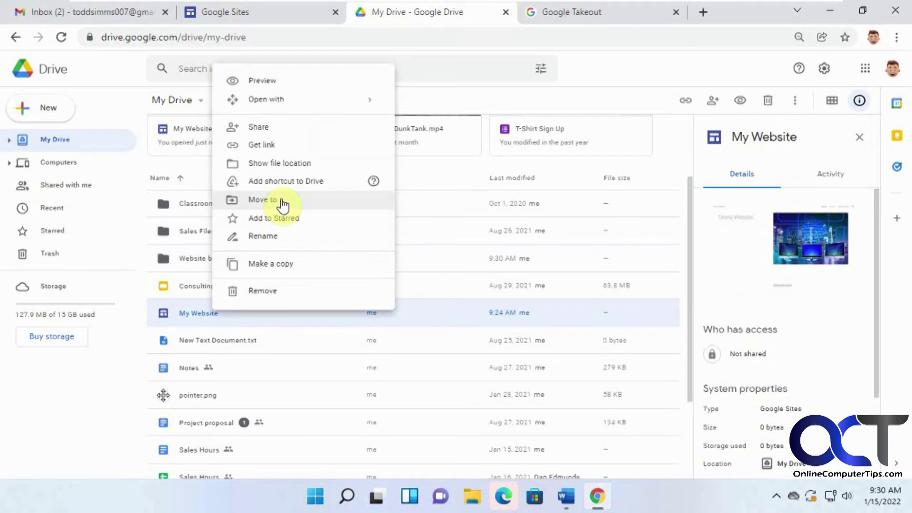
left_click(275, 264)
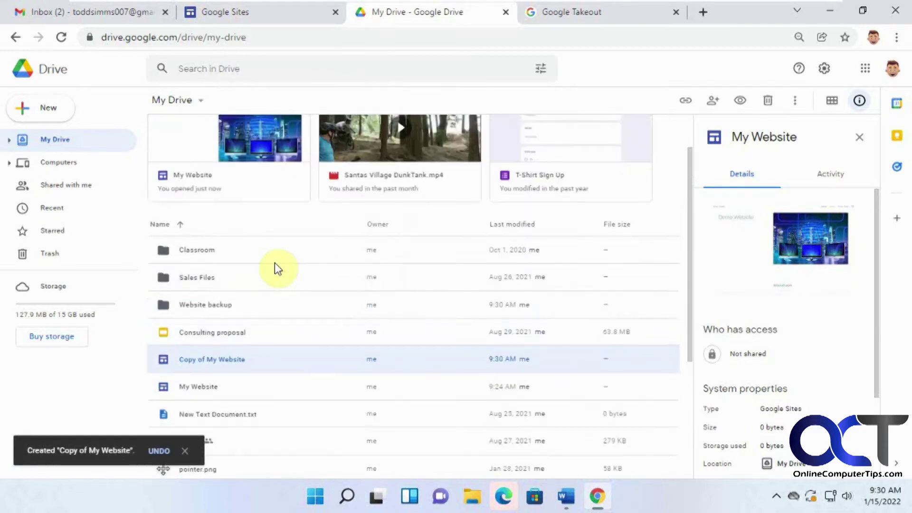
Move Copy of My Website into the Website backup folder.
right_click(224, 369)
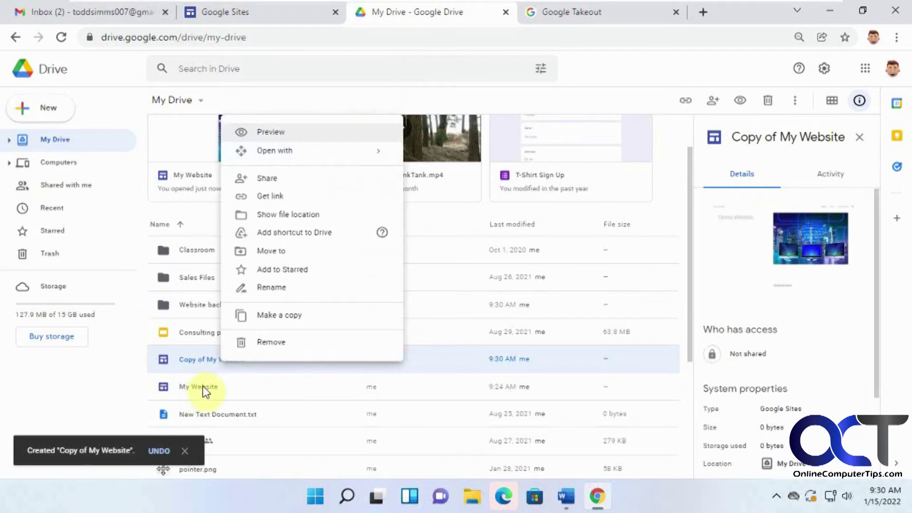
right_click(204, 359)
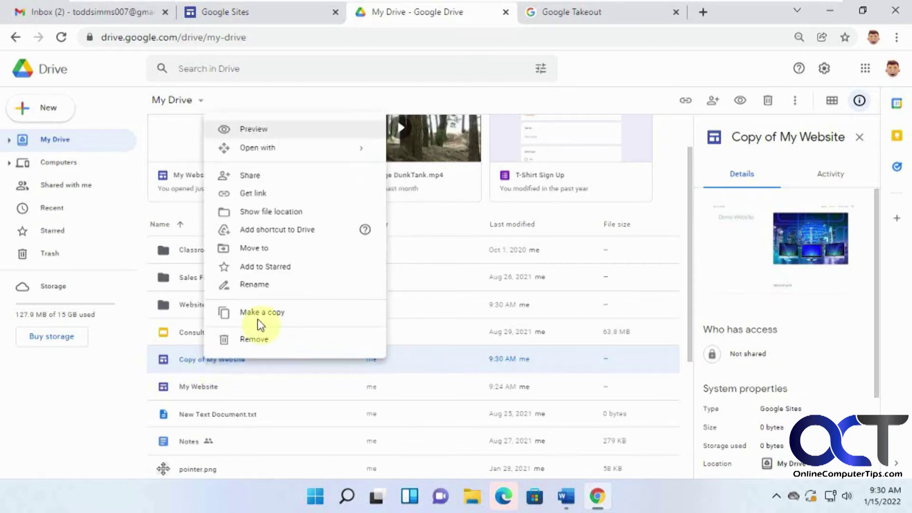
left_click(272, 250)
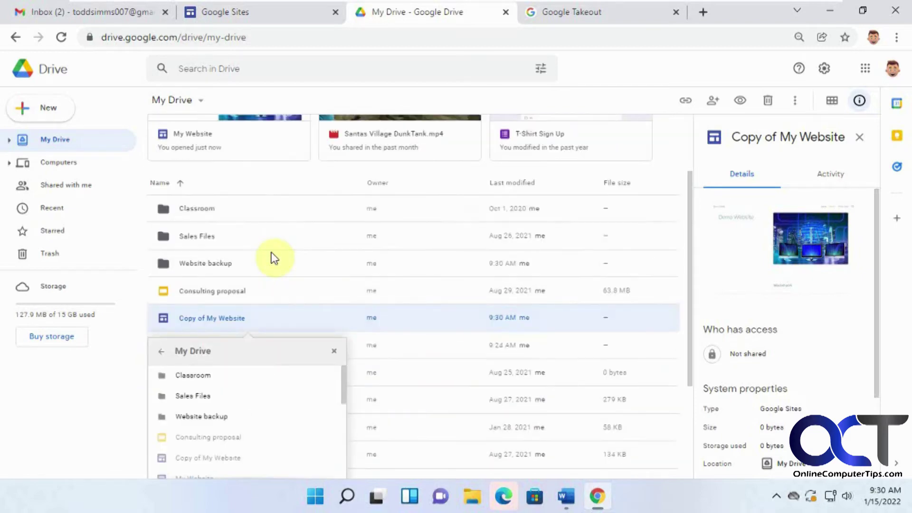
left_click(212, 417)
scroll(220, 414, "down", 5)
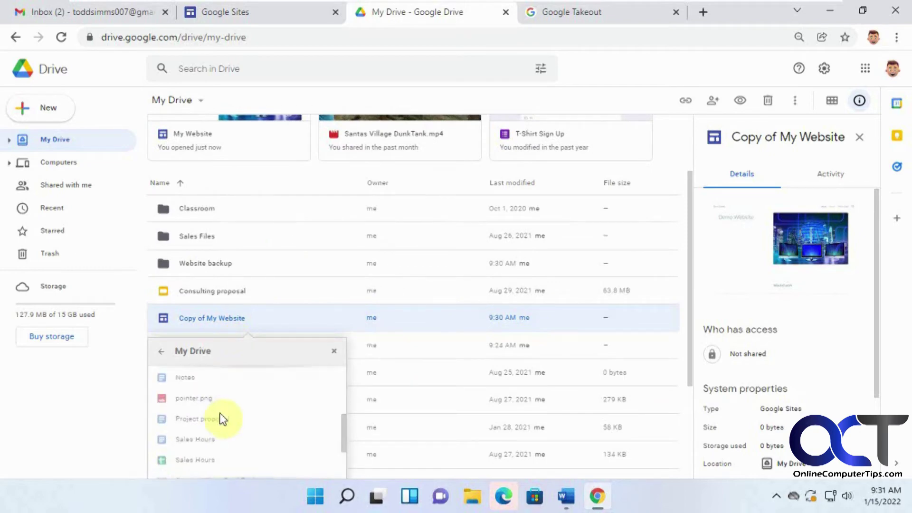
scroll(531, 360, "down", 3)
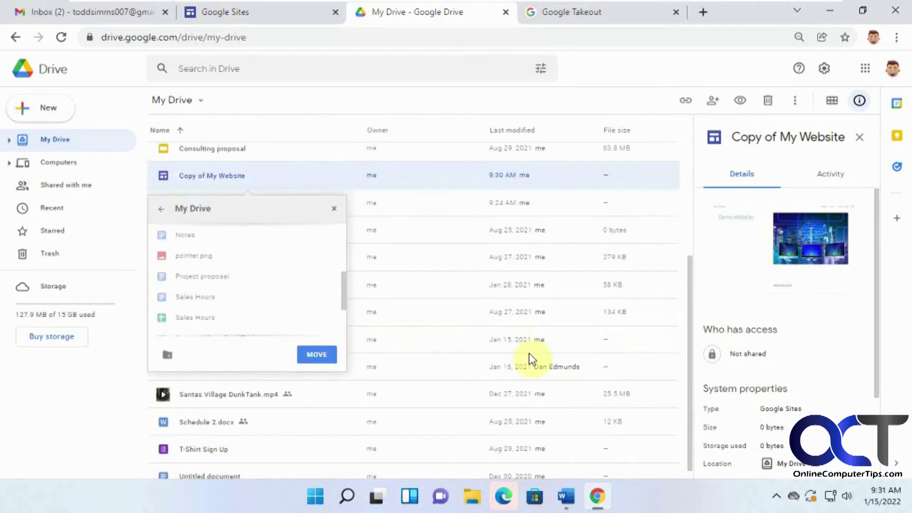
left_click(325, 355)
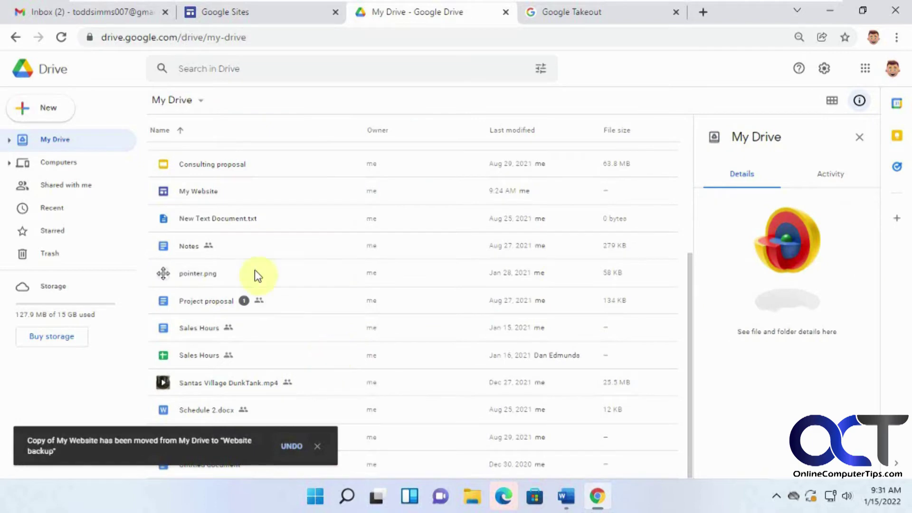
Open the Website backup folder to confirm the copy is inside.
scroll(248, 263, "up", 5)
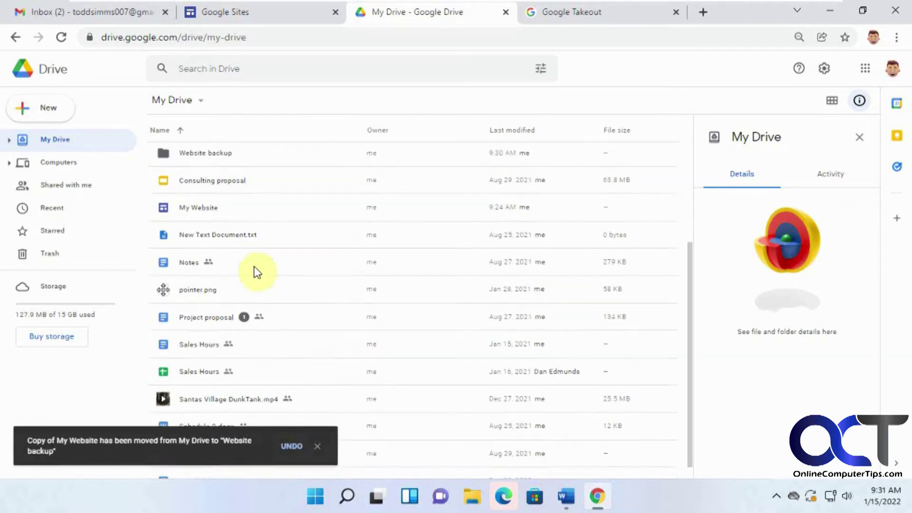
double_click(202, 352)
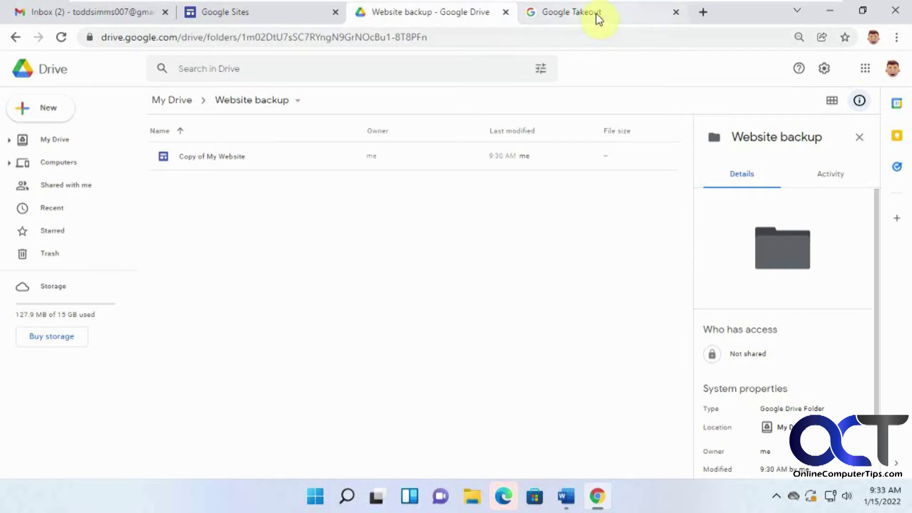
left_click(592, 11)
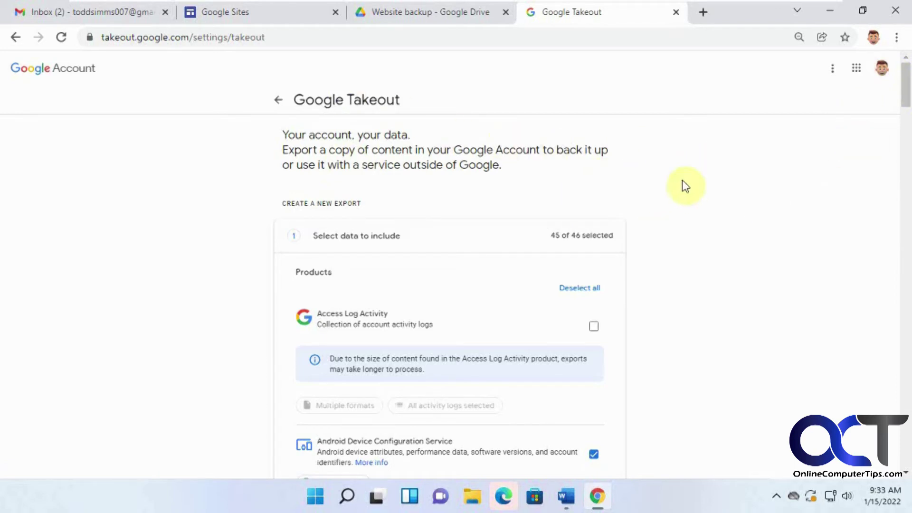
Deselect all products and include only Drive in the Takeout export.
left_click(581, 288)
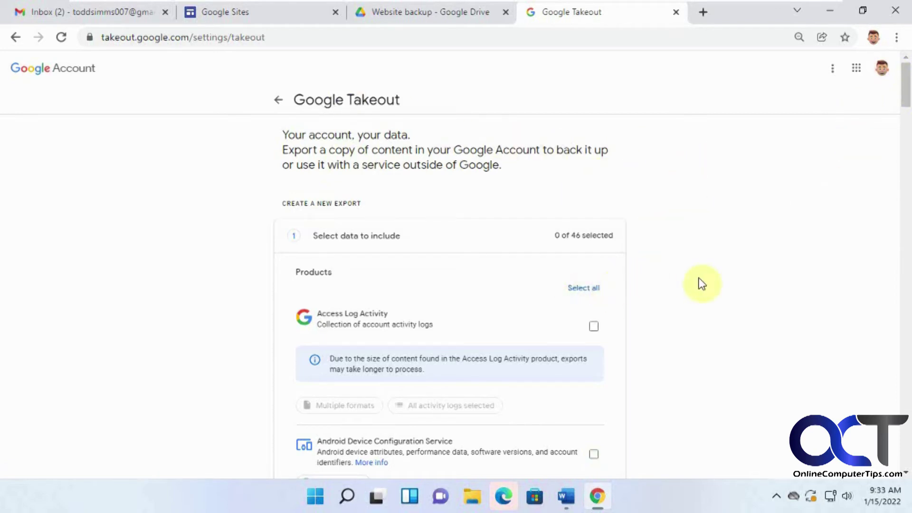
scroll(702, 283, "down", 6)
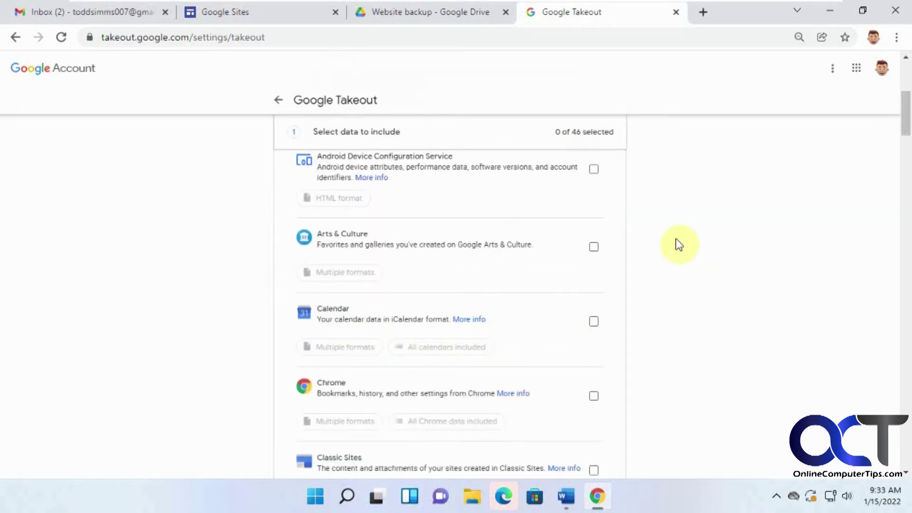
scroll(676, 243, "down", 3)
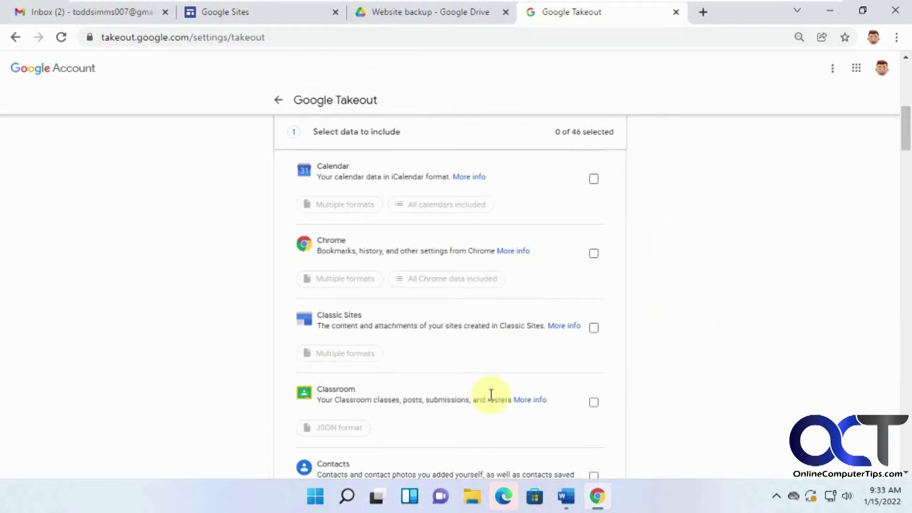
scroll(489, 396, "down", 2)
scroll(490, 397, "down", 4)
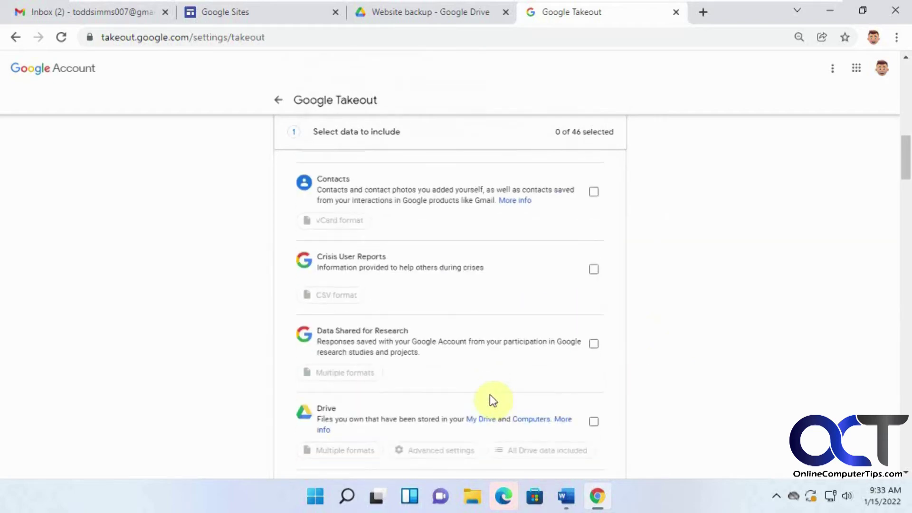
left_click(592, 424)
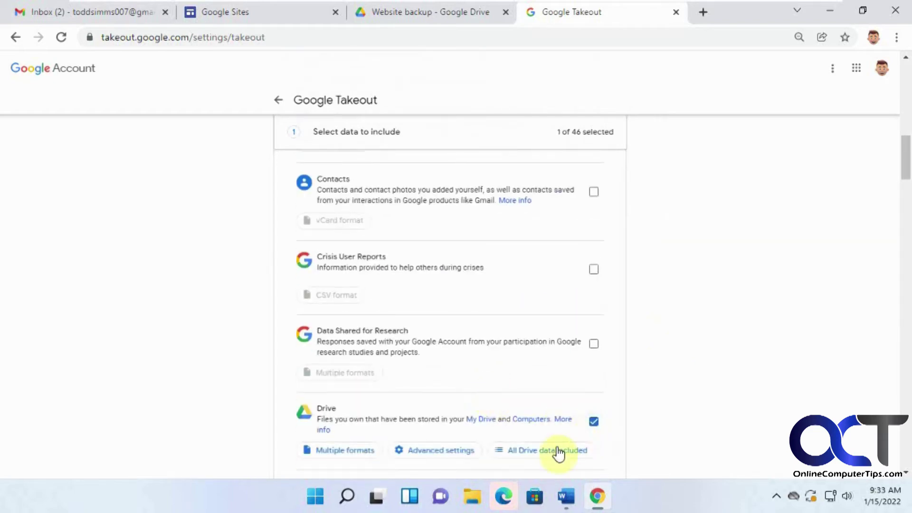
left_click(544, 456)
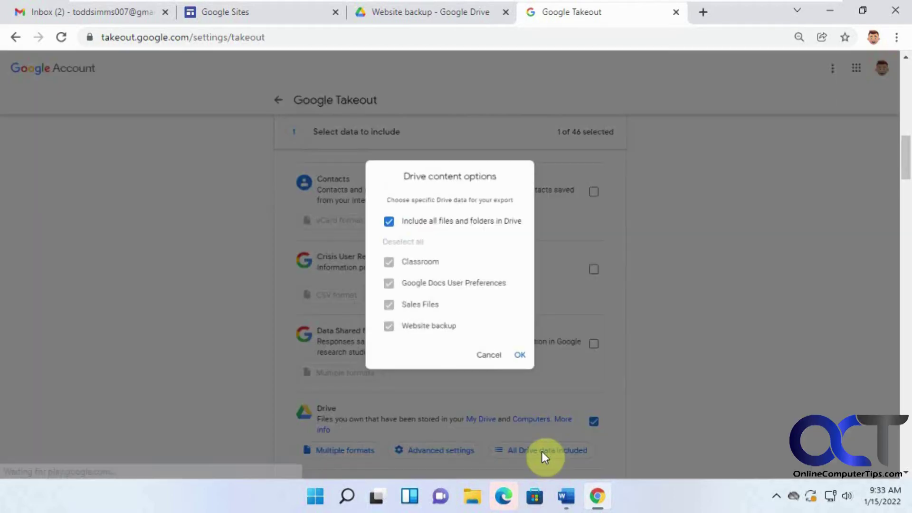
Restrict the Drive content to only the Website backup folder.
left_click(389, 221)
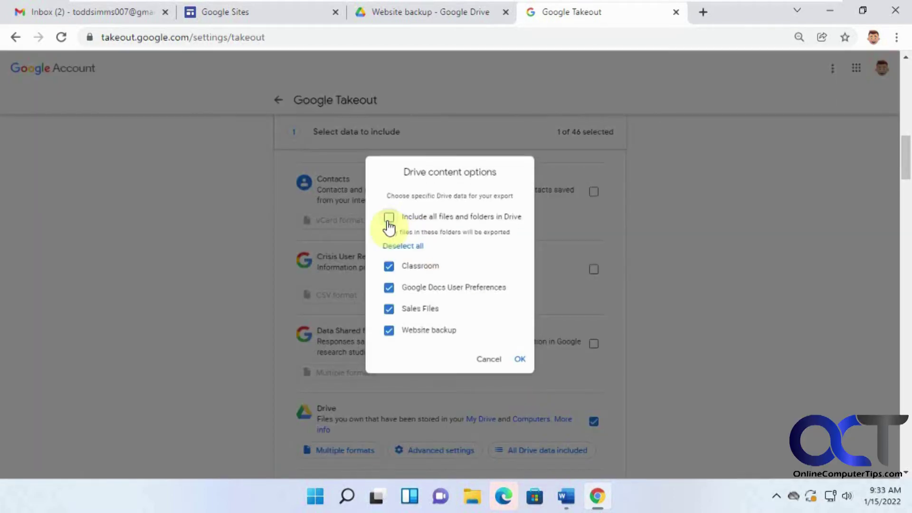
left_click(416, 247)
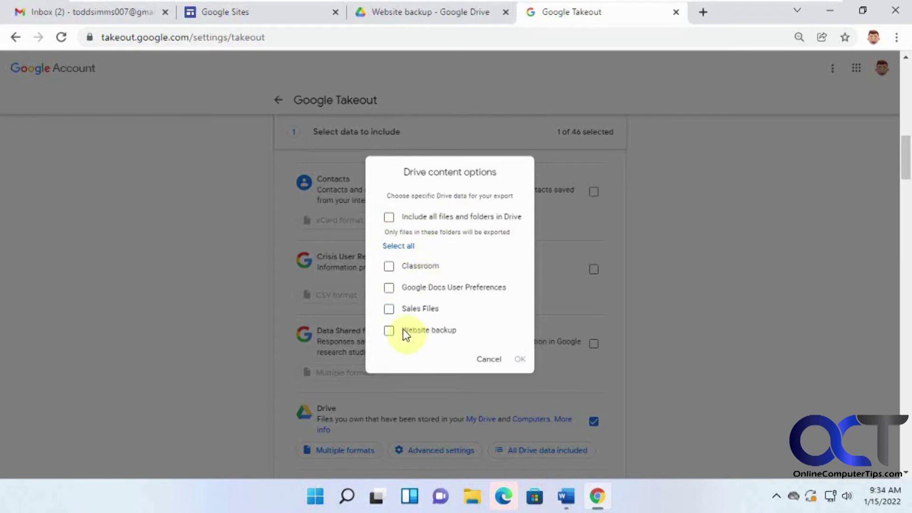
left_click(390, 331)
Confirm the one-folder Drive selection and keep delivery as an emailed download link.
left_click(520, 360)
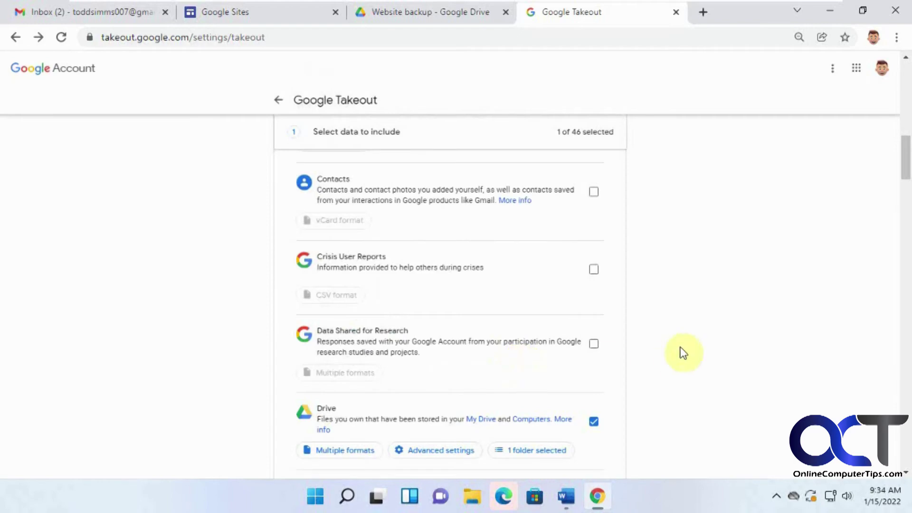
scroll(681, 353, "down", 15)
scroll(682, 353, "down", 20)
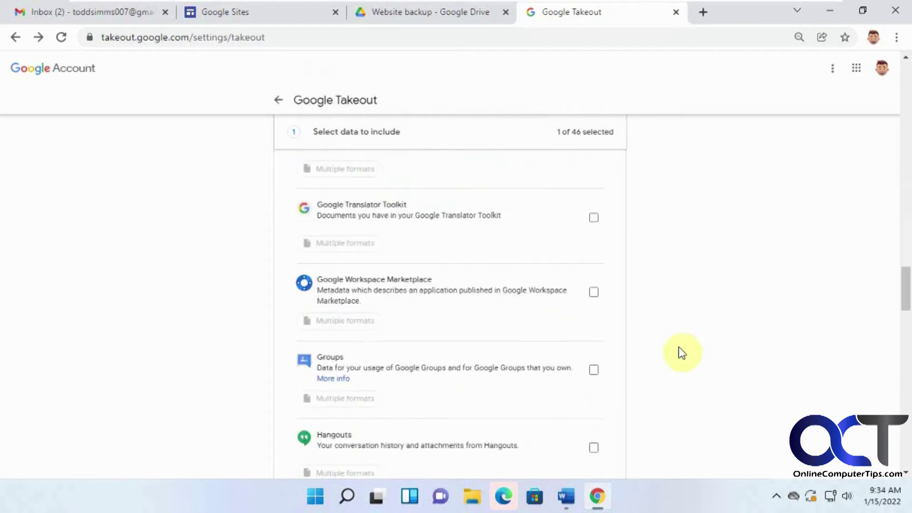
scroll(682, 353, "down", 2)
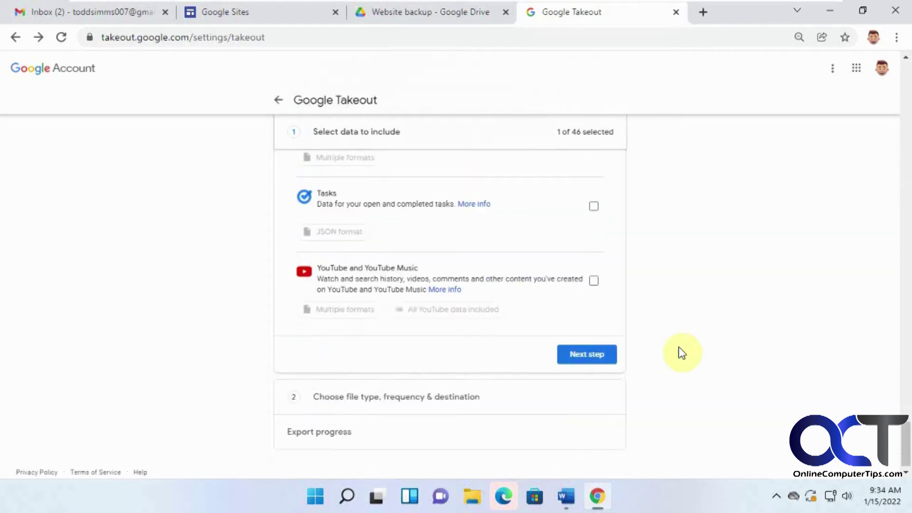
left_click(585, 352)
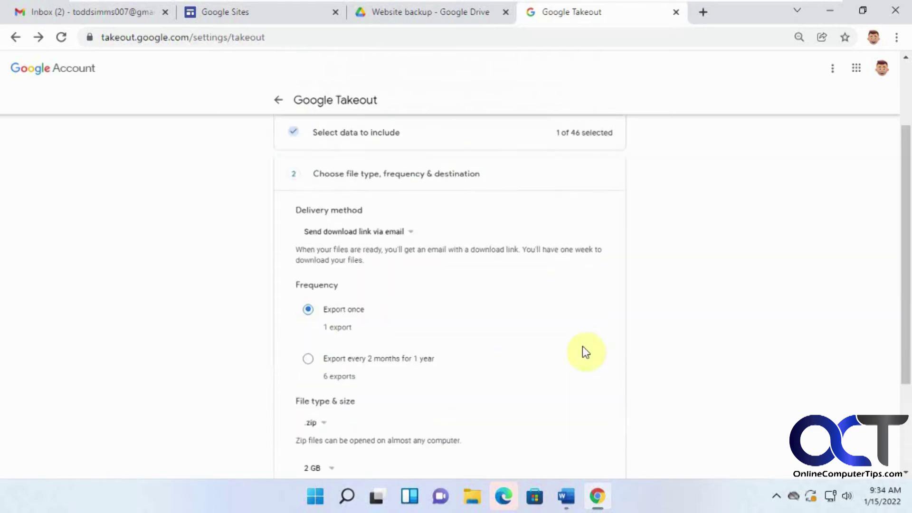
left_click(407, 234)
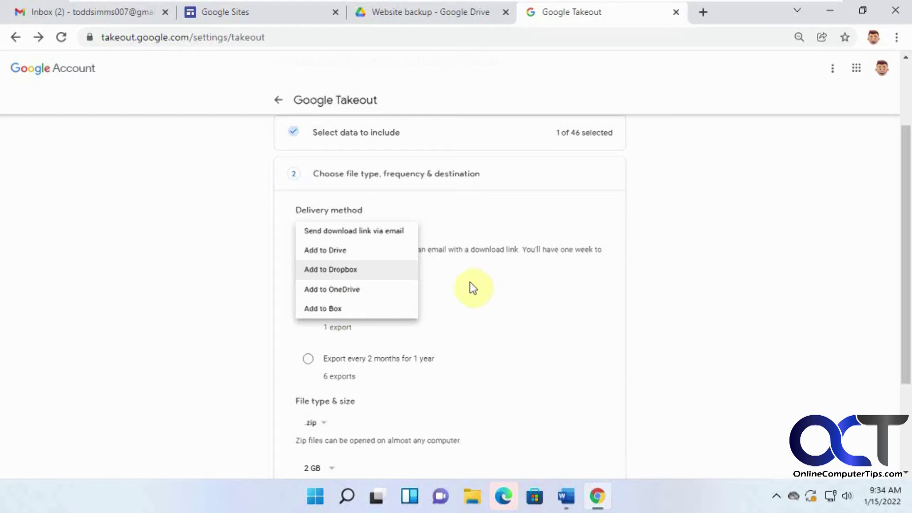
left_click(381, 238)
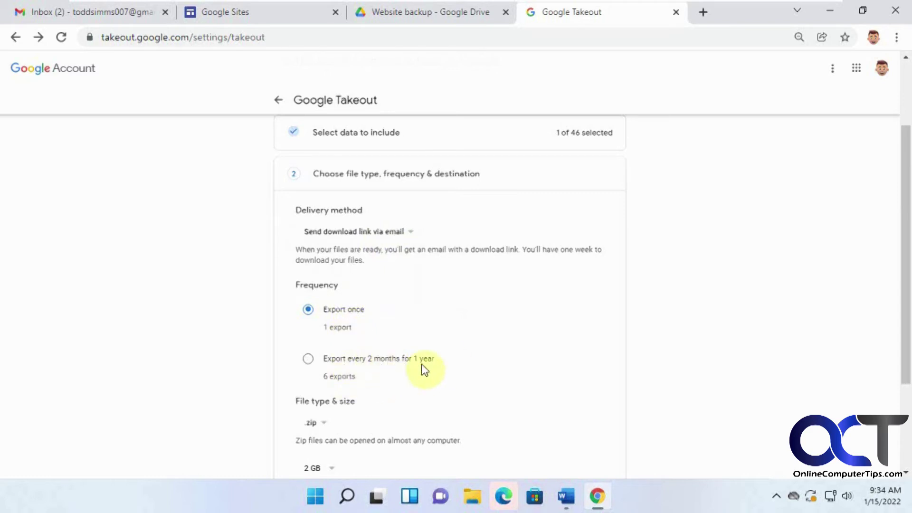
Keep .zip file type and 2 GB split size, then create the export.
scroll(442, 366, "down", 2)
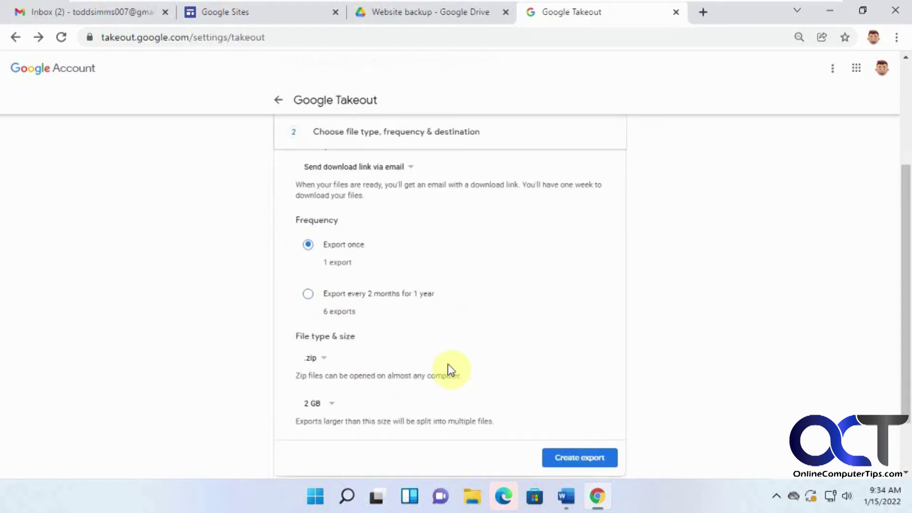
left_click(325, 355)
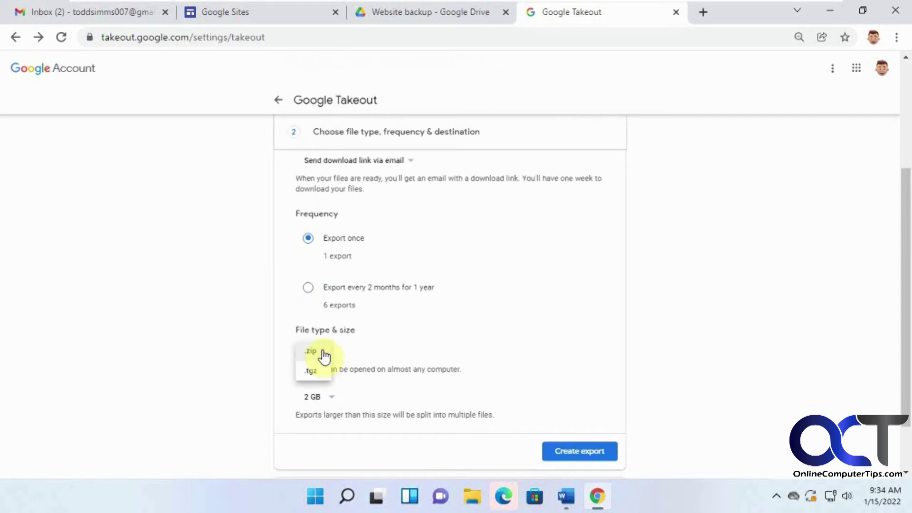
left_click(324, 354)
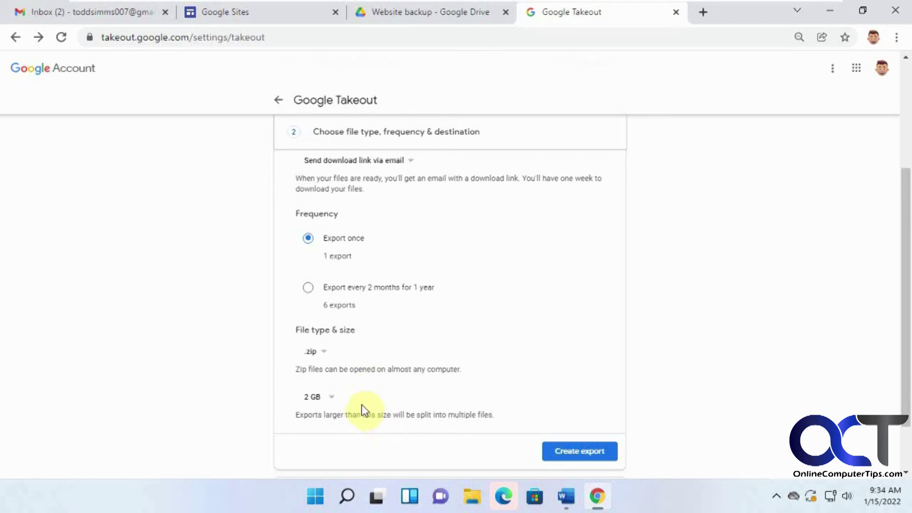
scroll(364, 409, "down", 2)
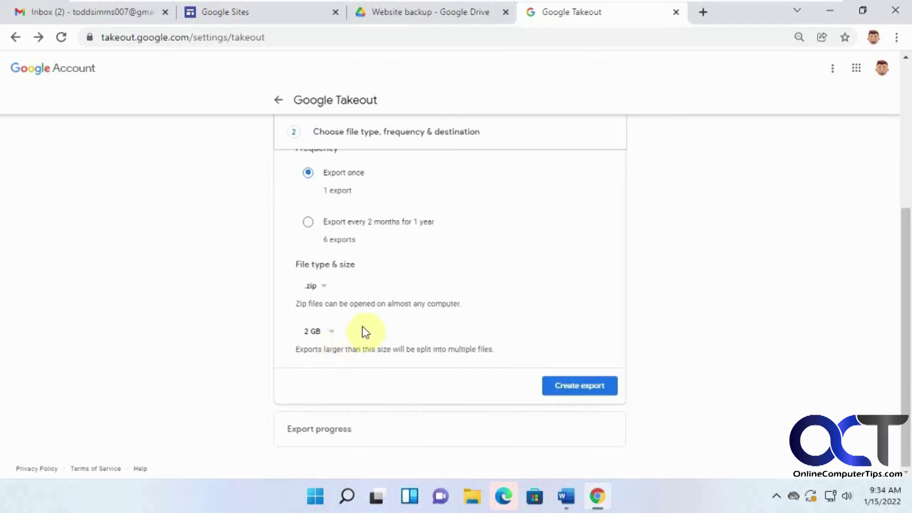
left_click(332, 338)
left_click(334, 337)
left_click(575, 387)
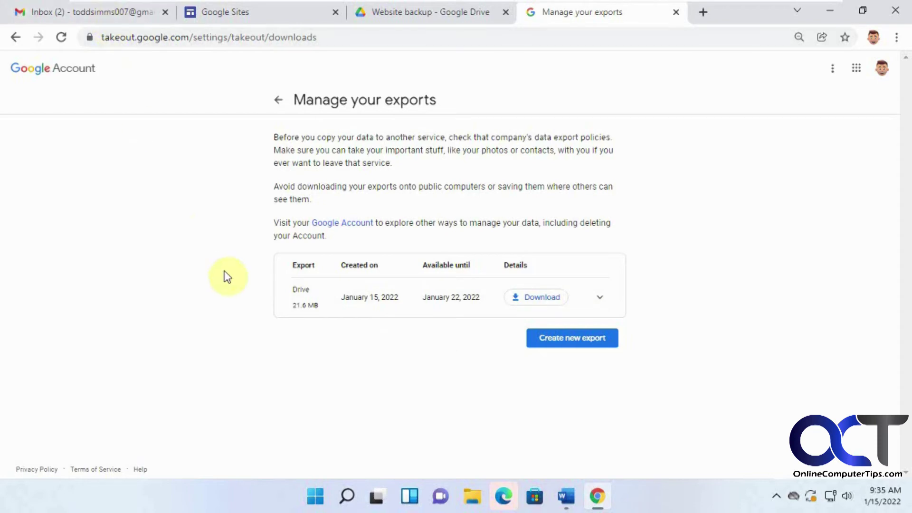
Download the 21.6 MB Drive export, re-entering the account password to confirm.
left_click(544, 296)
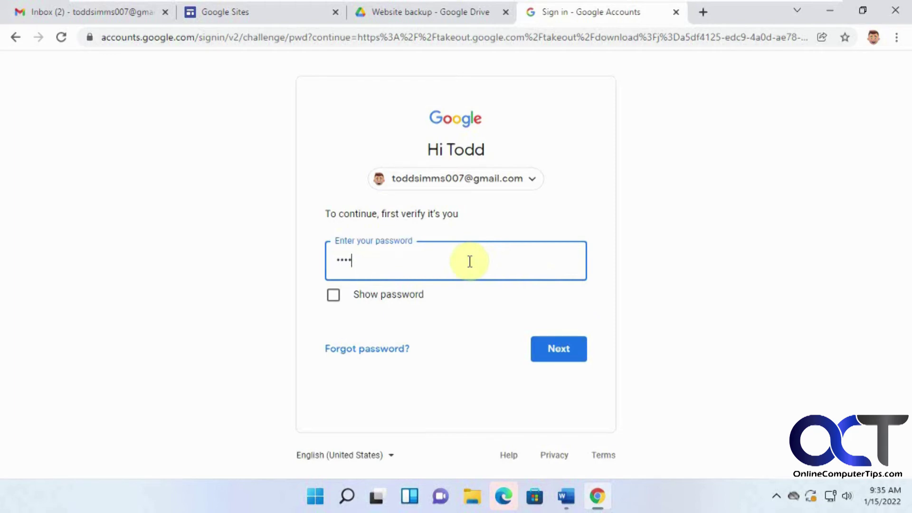
left_click(566, 348)
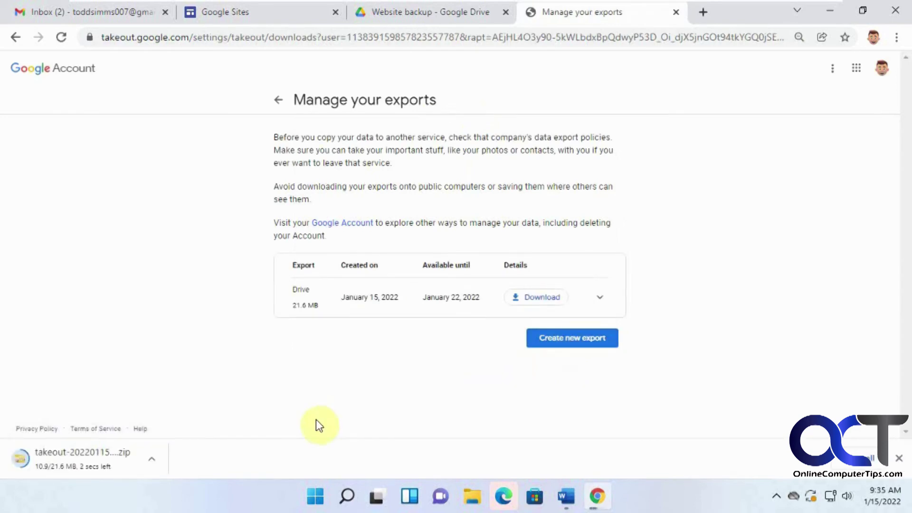
left_click(152, 459)
Open the downloaded zip through Takeout, Drive, Website backup, Copy of My Website, to DRAFT.
left_click(202, 405)
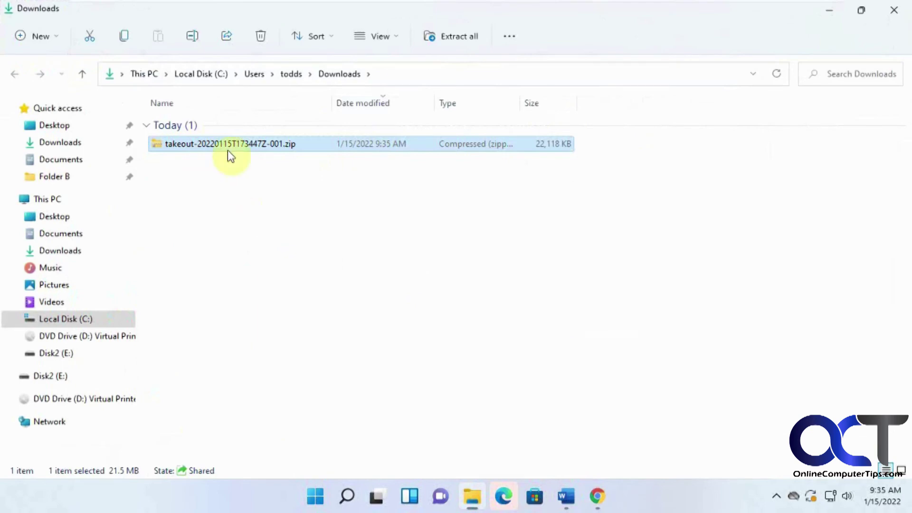
double_click(228, 148)
double_click(189, 130)
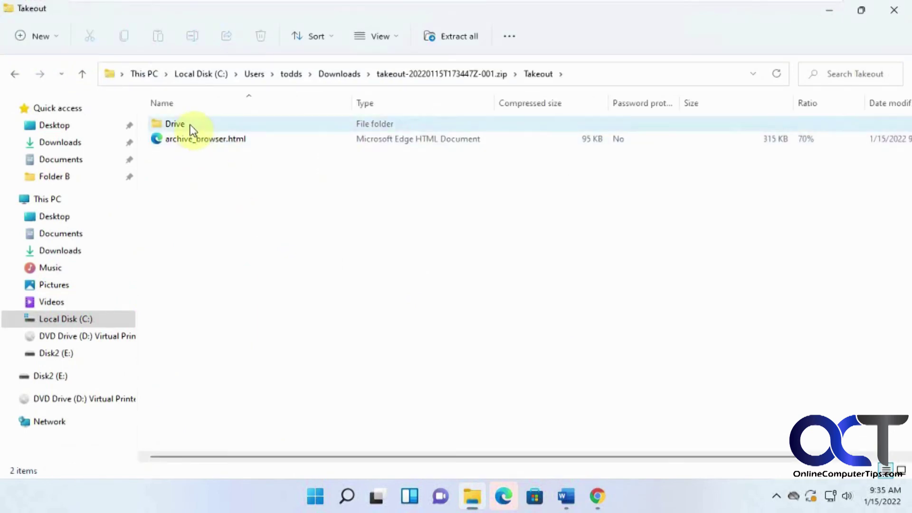
double_click(190, 126)
double_click(189, 124)
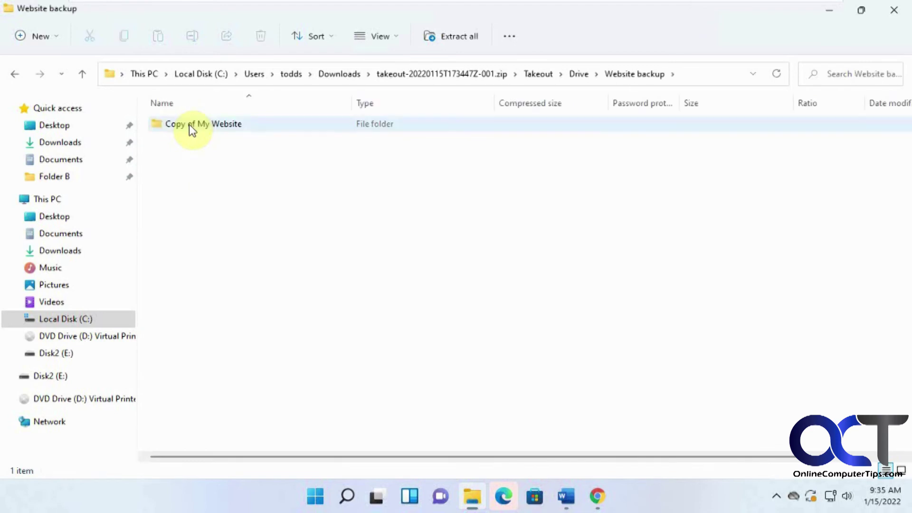
left_click(189, 124)
double_click(189, 125)
double_click(189, 124)
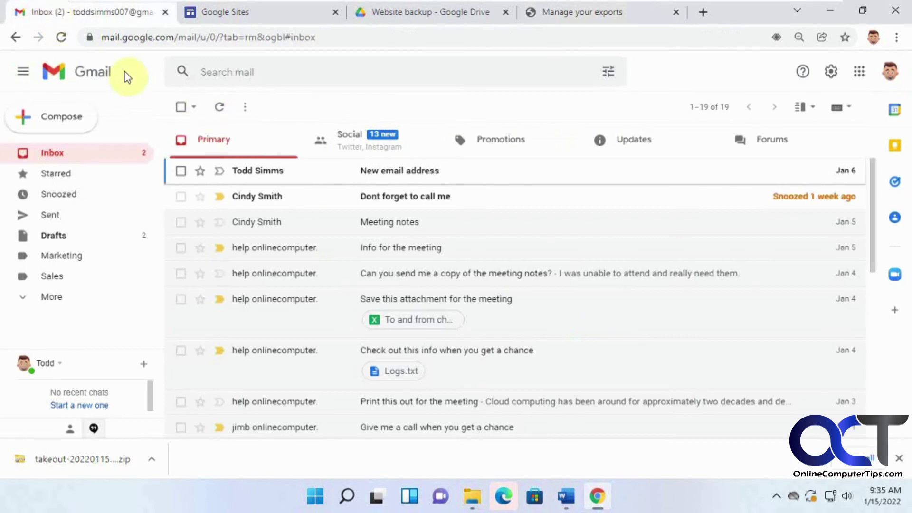
Reload Gmail and open the 'Your Google data is ready to download' email under Updates.
left_click(61, 37)
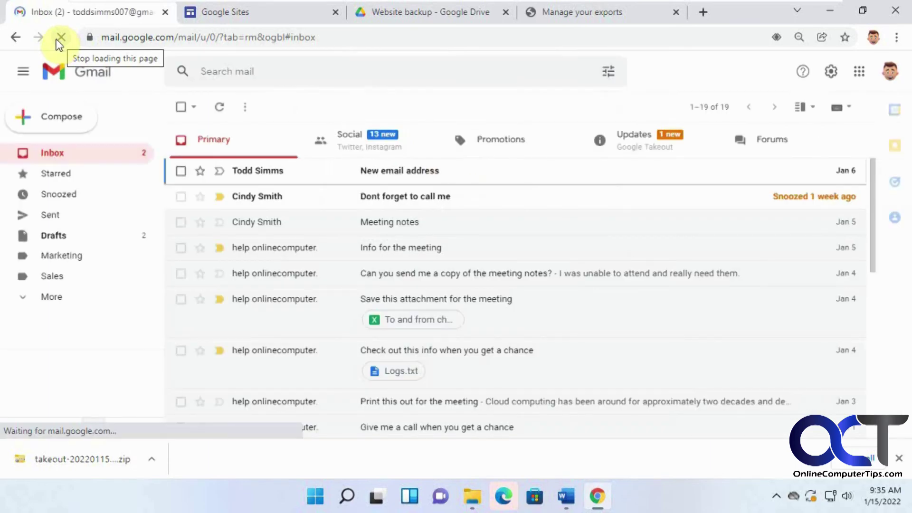
left_click(626, 143)
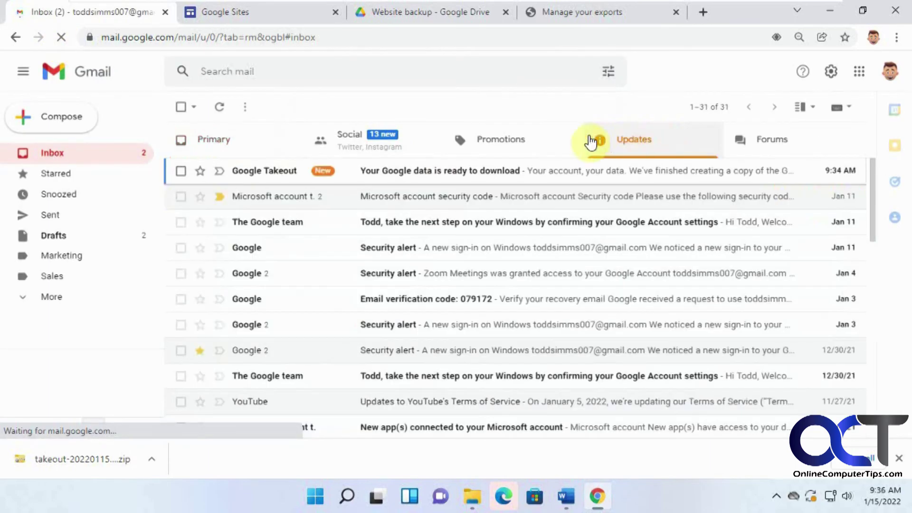
left_click(446, 177)
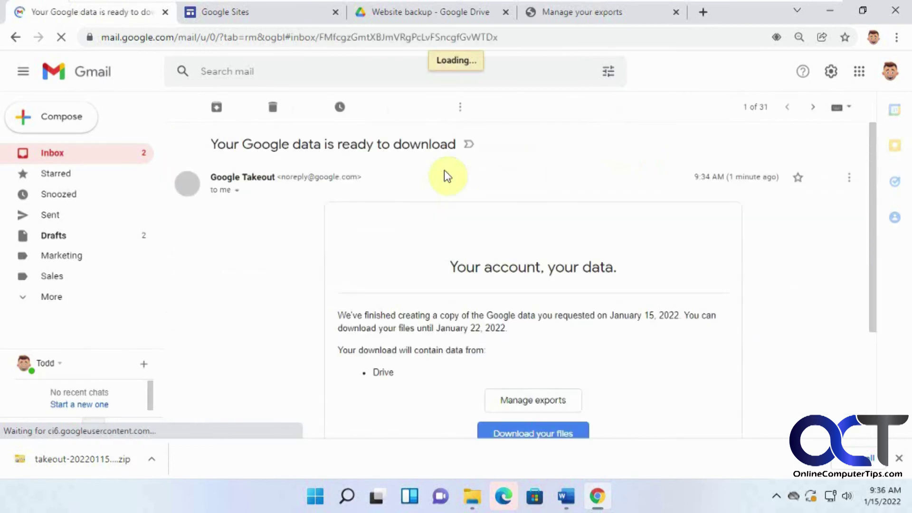
scroll(509, 256, "down", 1)
scroll(510, 257, "down", 3)
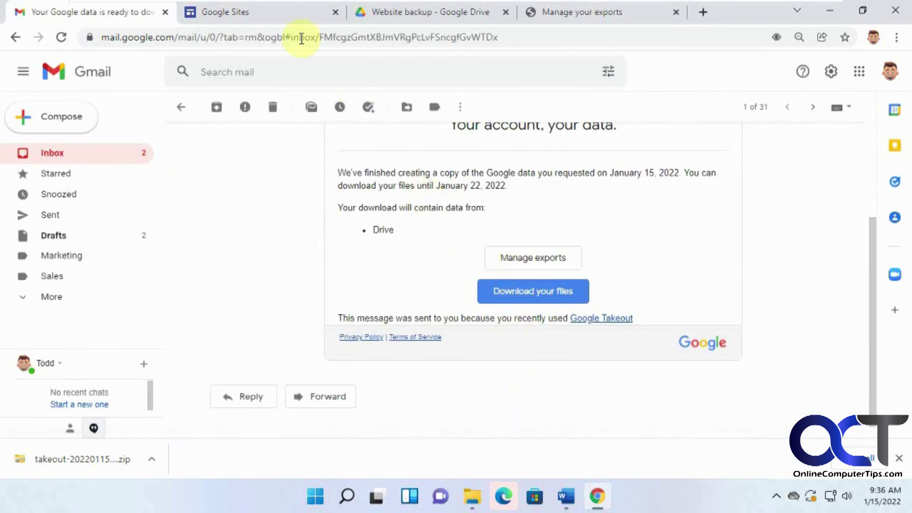
Go from the Website backup folder up to My Drive, then return to the Takeout exports list.
left_click(278, 19)
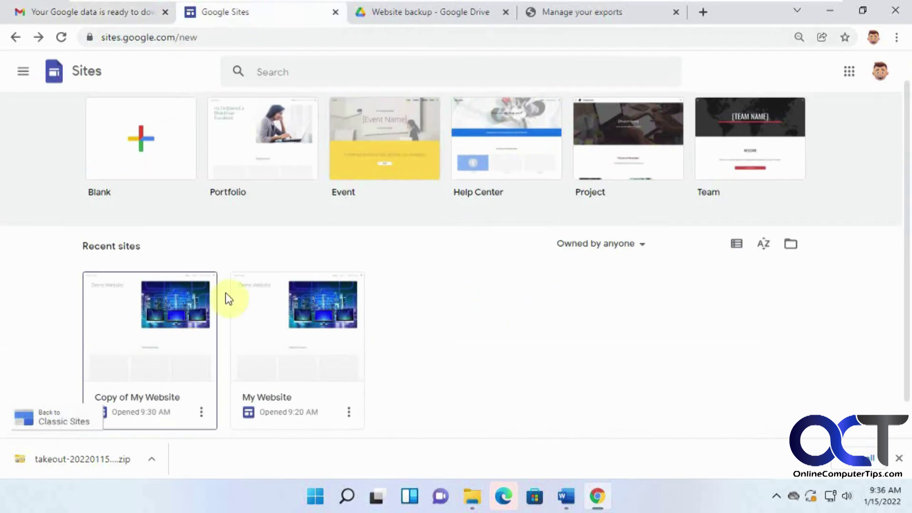
left_click(420, 19)
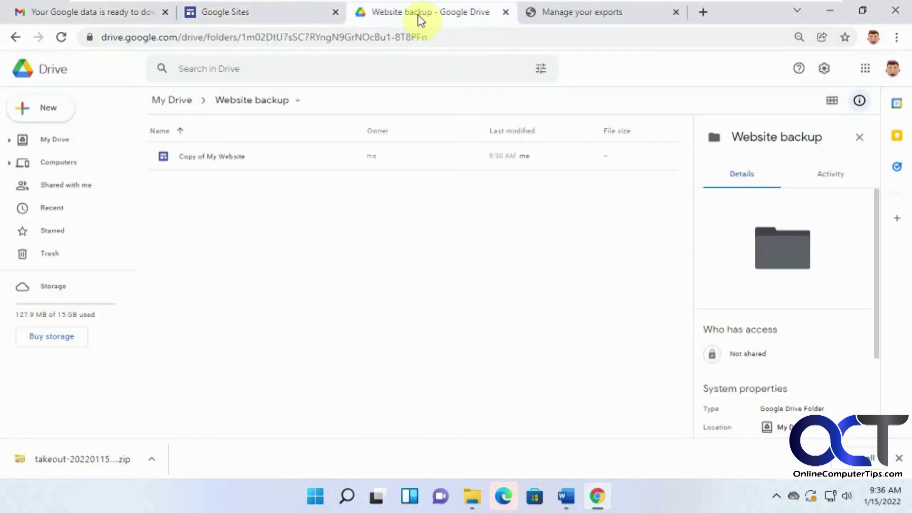
left_click(59, 142)
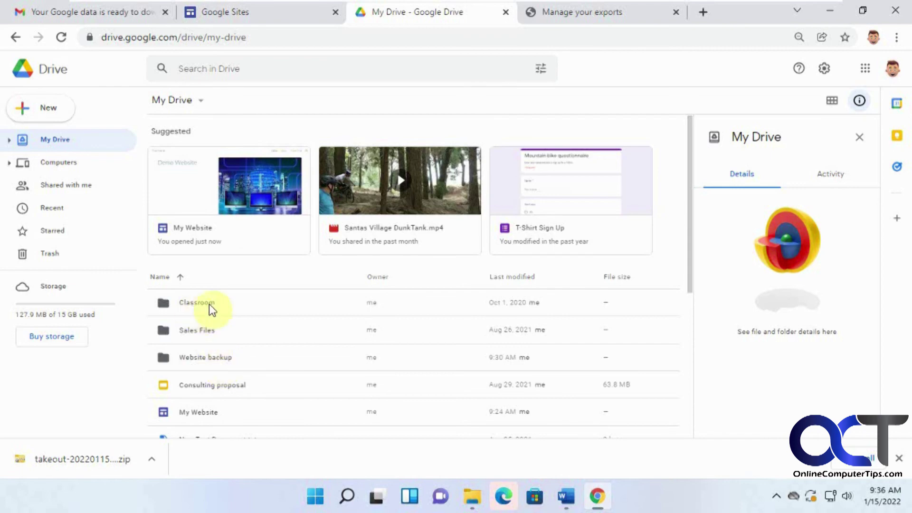
left_click(570, 25)
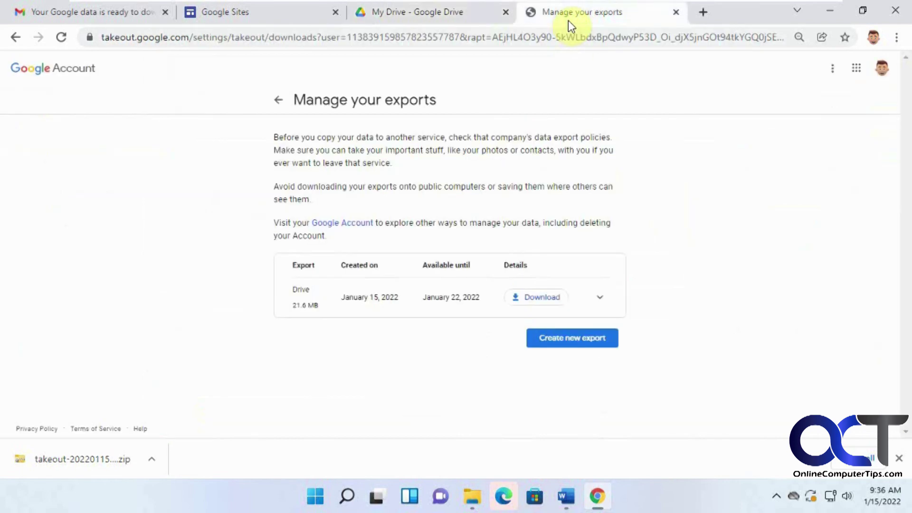
Go back to the main Takeout page and scroll through the product list, with 45 of 46 products selected.
left_click(278, 102)
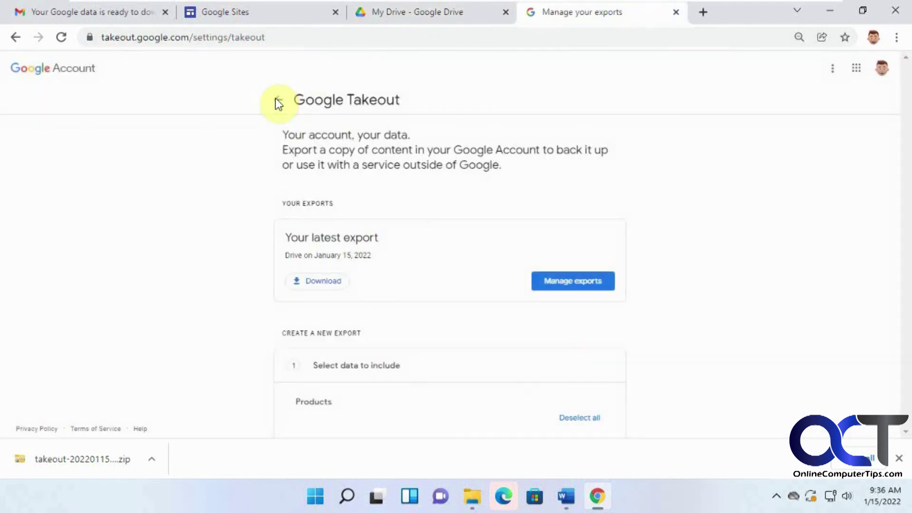
scroll(767, 256, "down", 5)
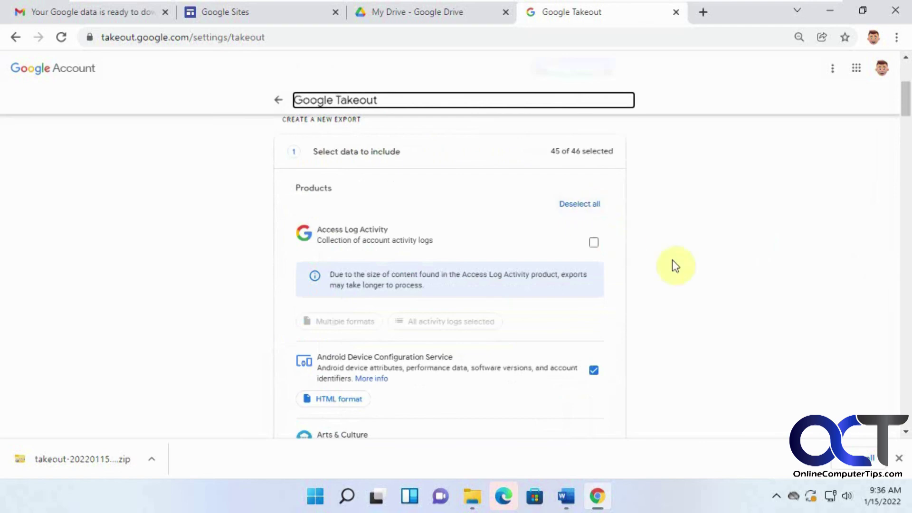
scroll(682, 280, "down", 3)
scroll(683, 280, "down", 5)
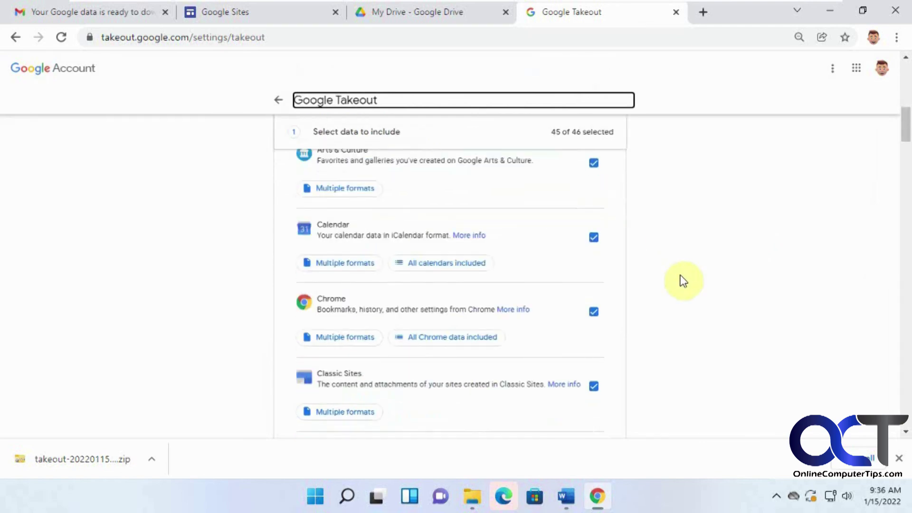
scroll(683, 281, "down", 3)
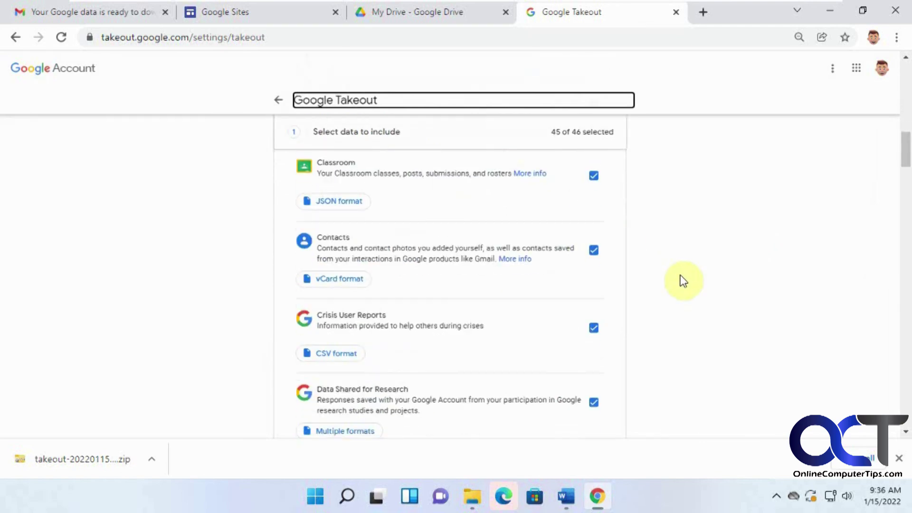
scroll(683, 281, "down", 2)
scroll(632, 349, "down", 1)
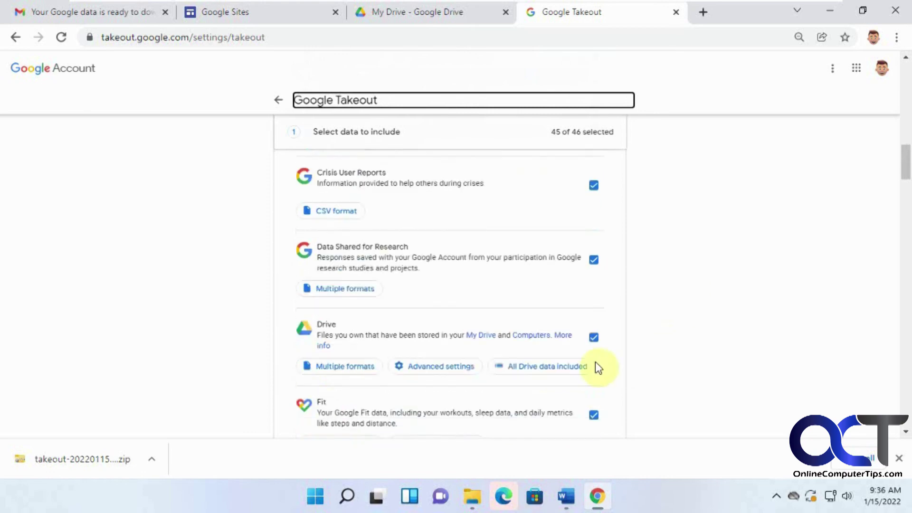